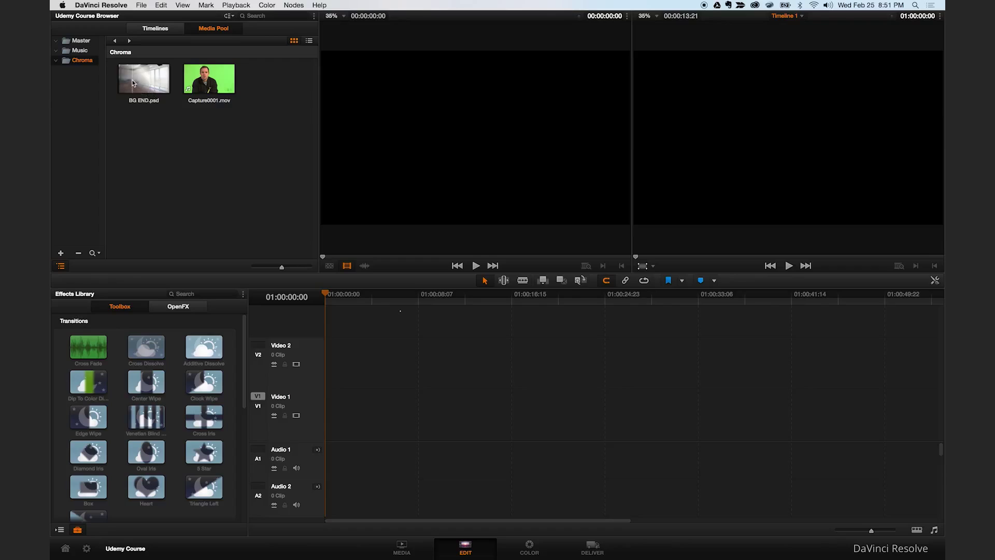
# Place BG END.psd on Video 1 and Capture0001.mov on Video 2, extending the background to the clip's length
pyautogui.click(139, 93)
pyautogui.moveTo(138, 94); pyautogui.dragTo(336, 430)
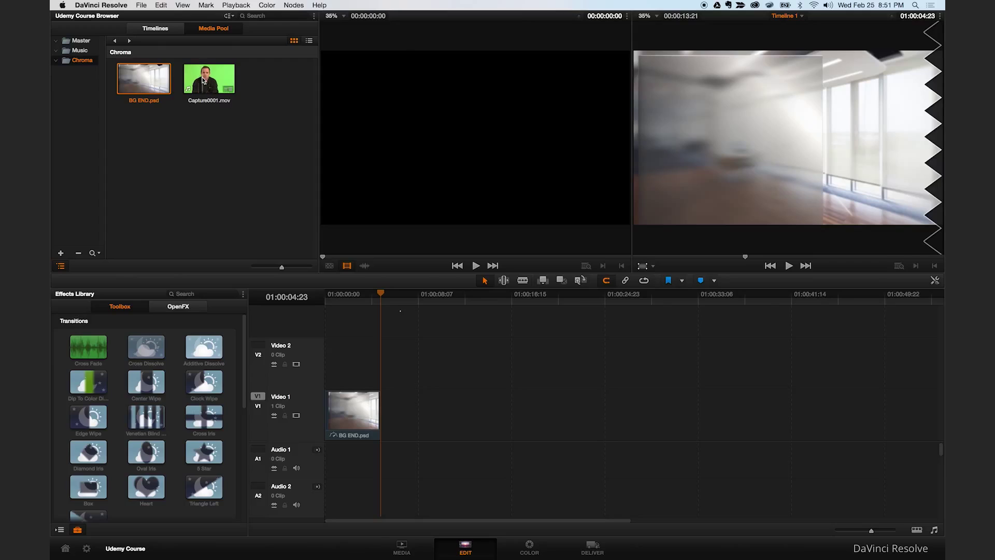
pyautogui.moveTo(204, 81); pyautogui.dragTo(333, 373)
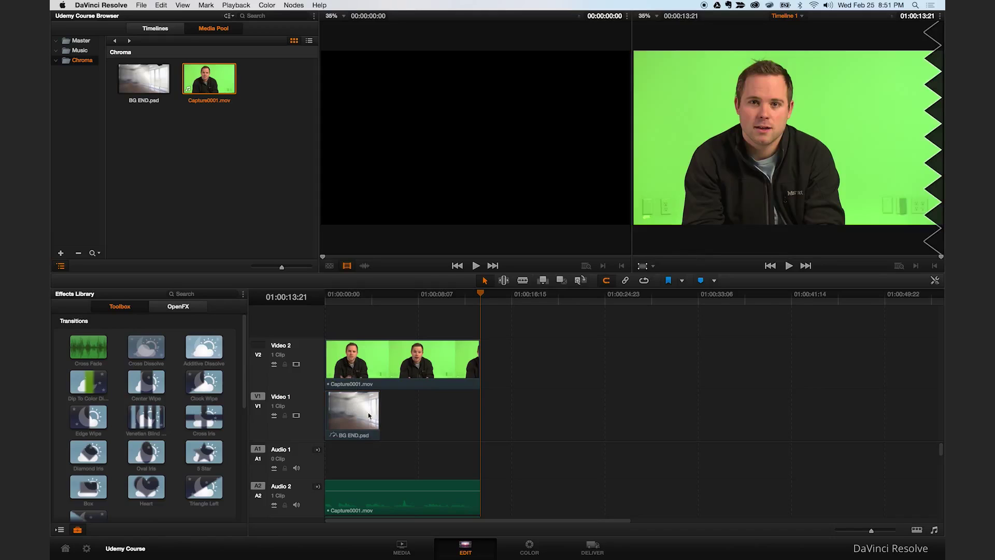
pyautogui.moveTo(377, 409); pyautogui.dragTo(479, 411)
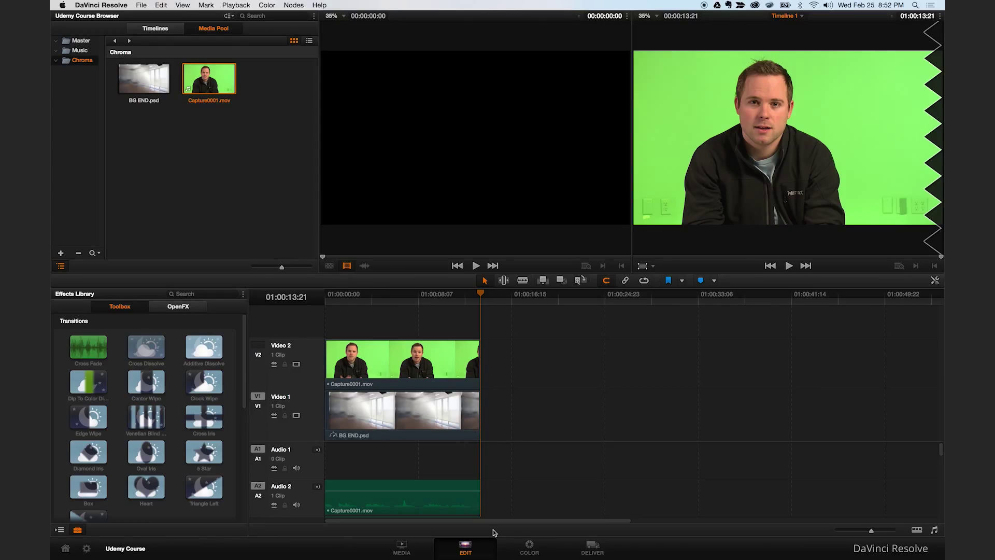
# On the Color page, add serial node 02 after node 01 and arrange both nodes in the graph
pyautogui.click(524, 547)
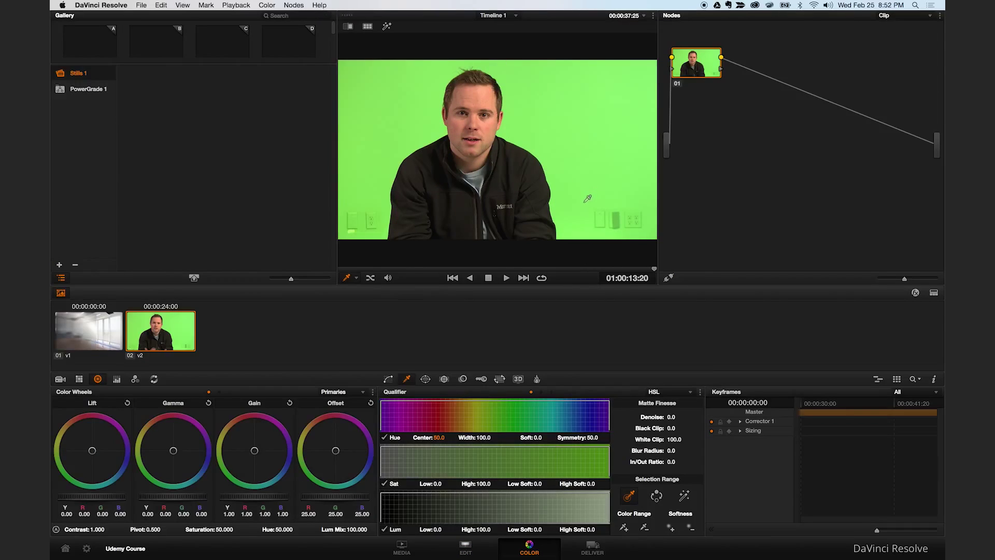
pyautogui.moveTo(696, 64); pyautogui.dragTo(710, 109)
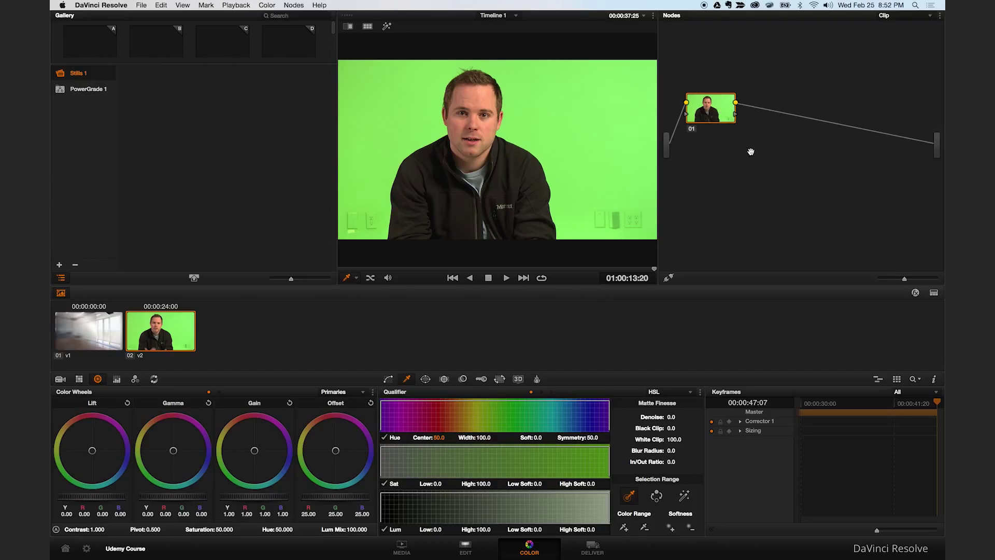
pyautogui.hotkey('alt', 's')
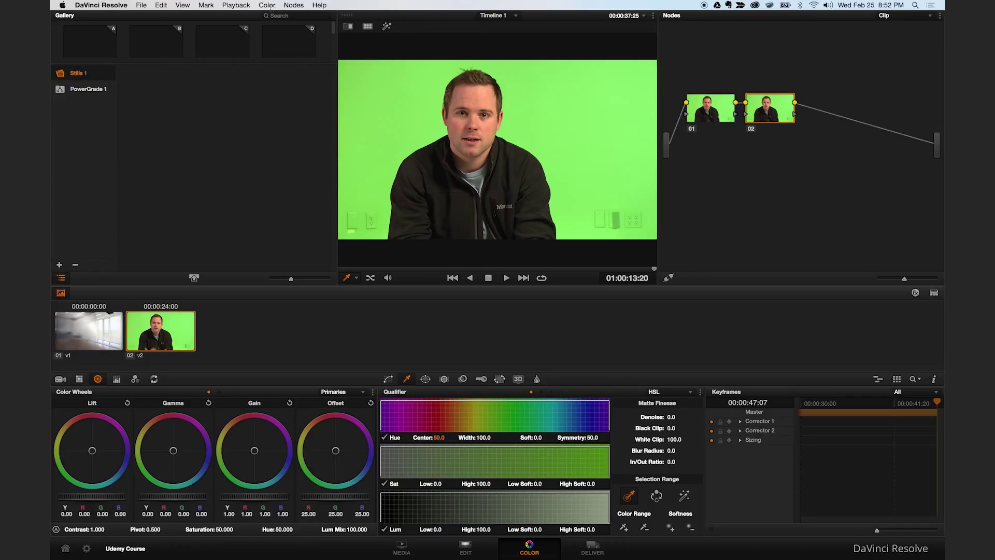
pyautogui.click(294, 5)
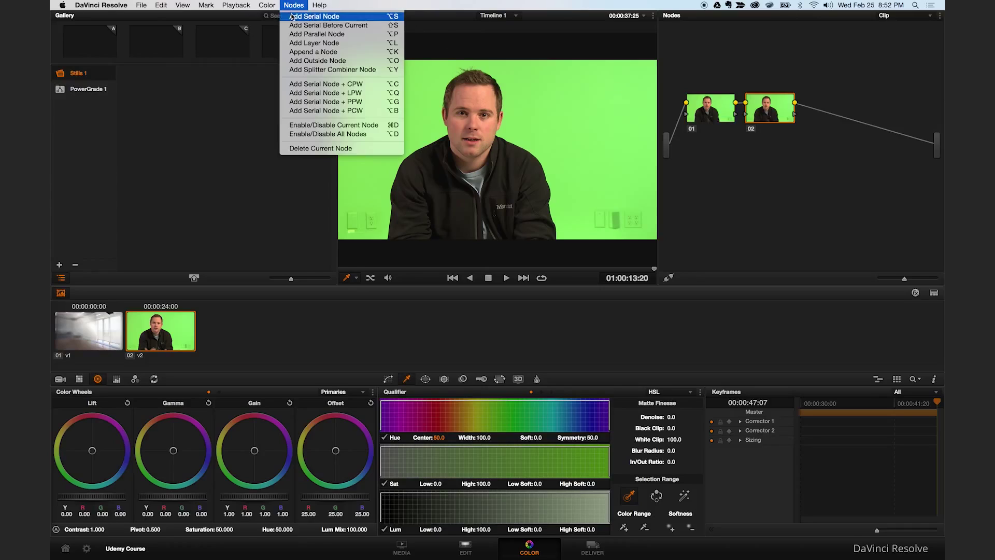
pyautogui.click(293, 6)
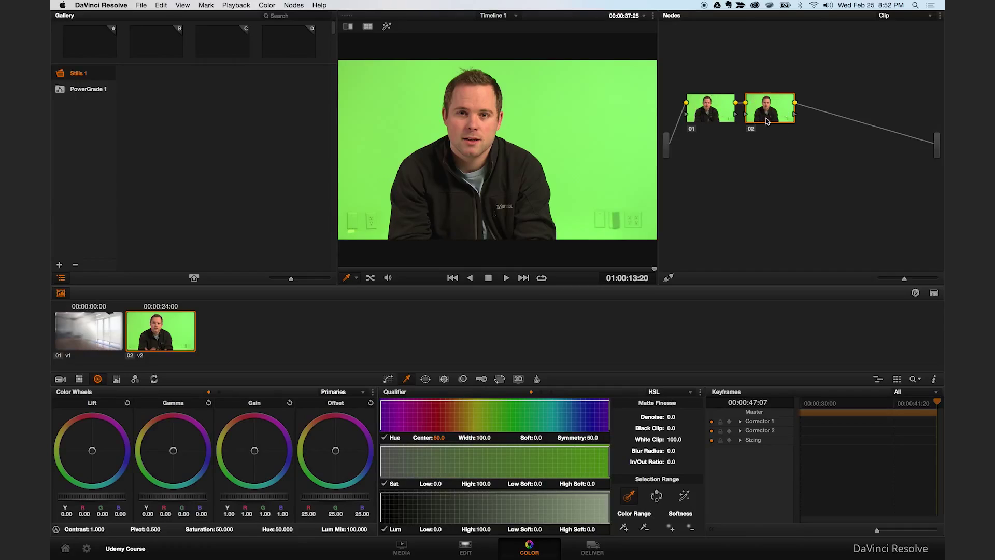
pyautogui.moveTo(761, 125); pyautogui.dragTo(781, 123)
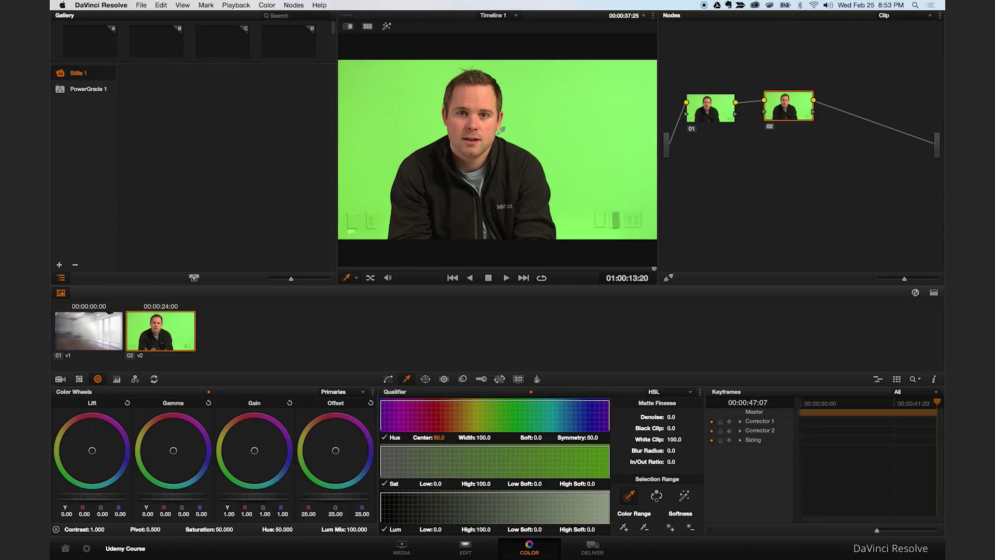
# Sample the green backdrop with the qualifier eyedropper, giving Hue center 60.0, width 1.3, Lum 62.8–73.2
pyautogui.click(501, 130)
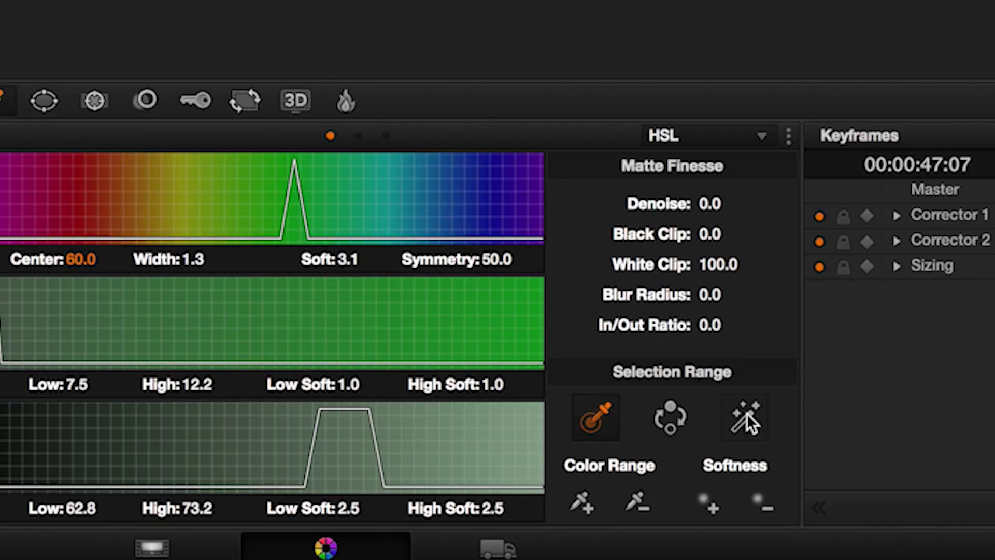
# Show the highlight matte, invert the key, and widen Hue width to 14.3
pyautogui.click(746, 419)
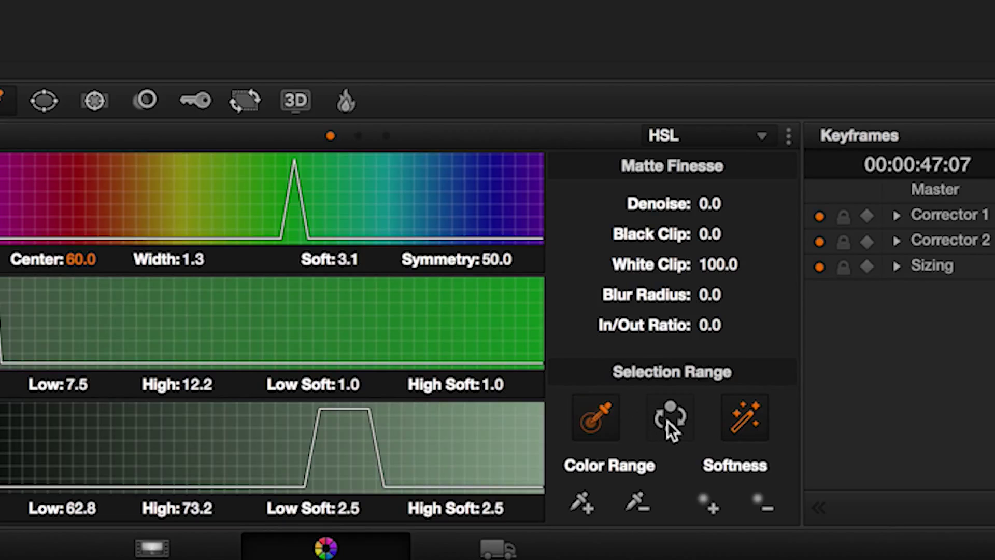
pyautogui.click(668, 421)
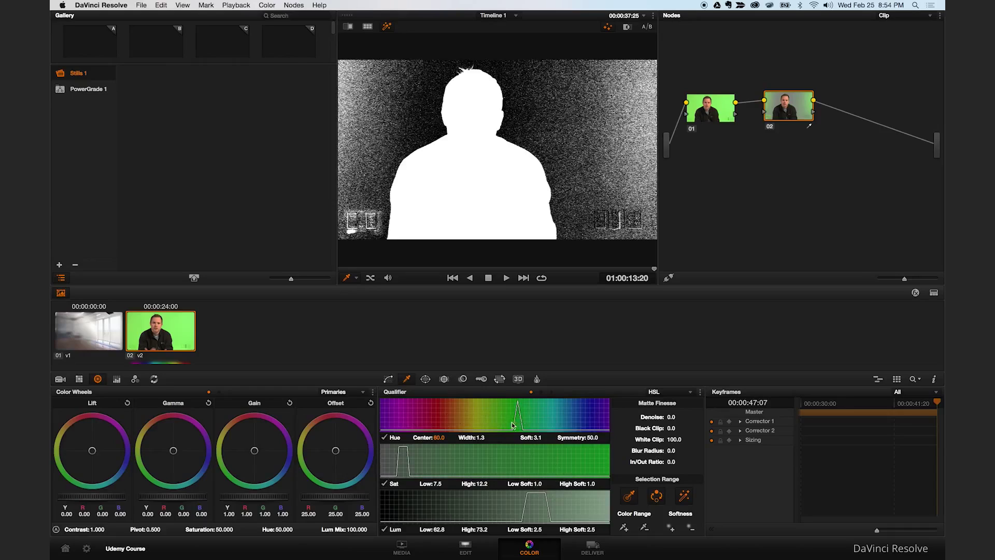
pyautogui.moveTo(516, 414); pyautogui.dragTo(533, 408)
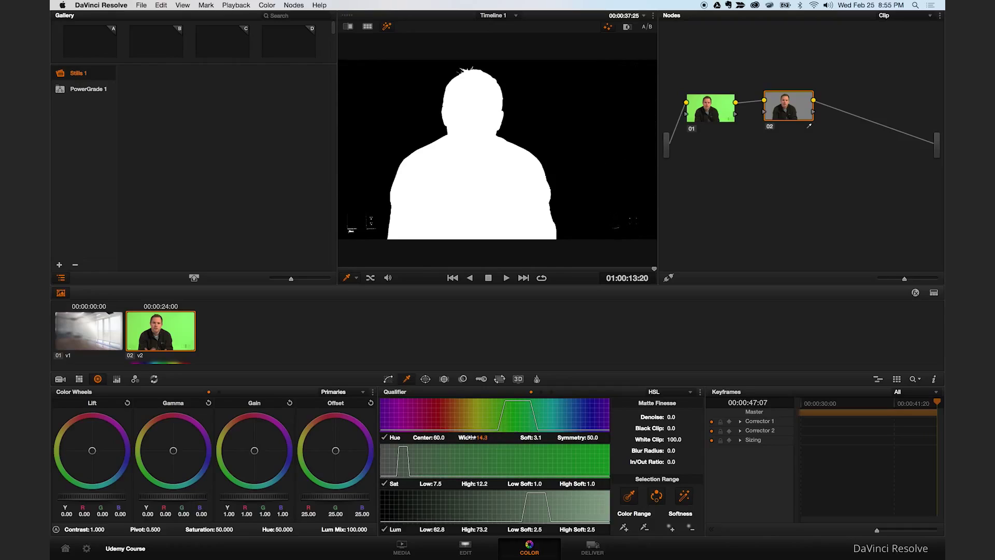
# Refine the hue qualifier to Center 57.1, Width 18.3 and Soft 7.5 for a clean matte
pyautogui.moveTo(480, 437); pyautogui.dragTo(484, 437)
pyautogui.moveTo(489, 437); pyautogui.dragTo(490, 437)
pyautogui.moveTo(438, 438); pyautogui.dragTo(447, 438)
pyautogui.moveTo(478, 438); pyautogui.dragTo(492, 438)
pyautogui.moveTo(489, 438)
pyautogui.mouseDown()
pyautogui.moveTo(475, 446)
pyautogui.moveTo(480, 438)
pyautogui.mouseUp()
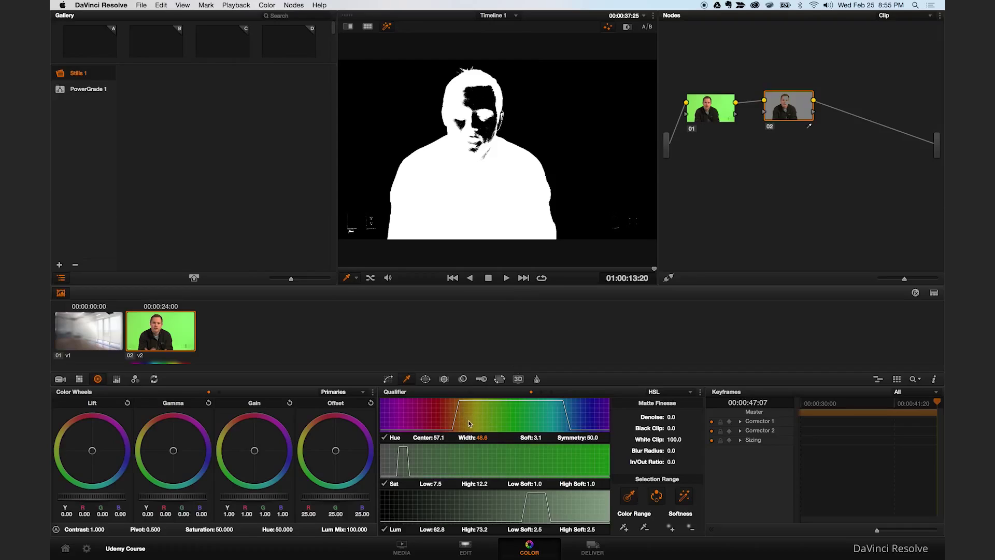
pyautogui.moveTo(473, 437); pyautogui.dragTo(420, 438)
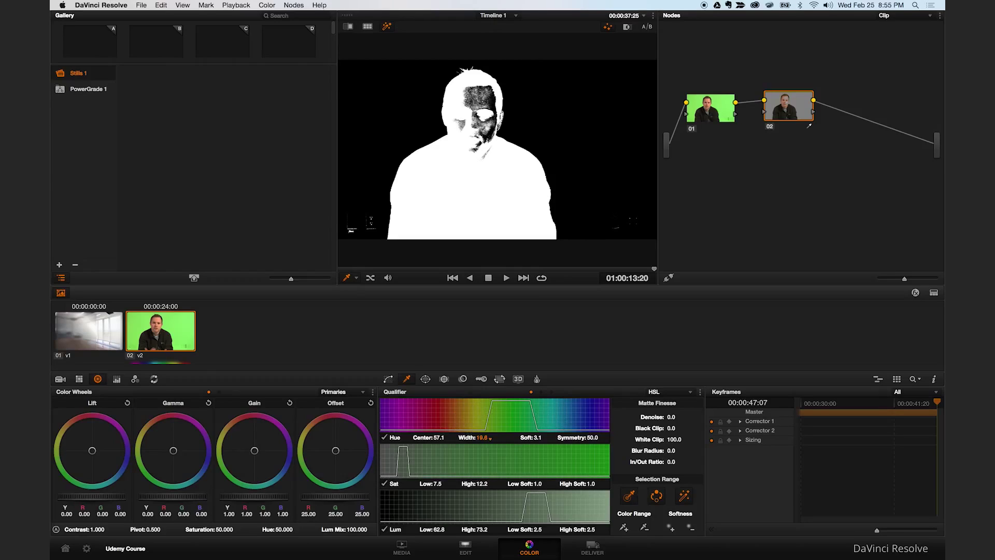
pyautogui.moveTo(535, 436); pyautogui.dragTo(550, 435)
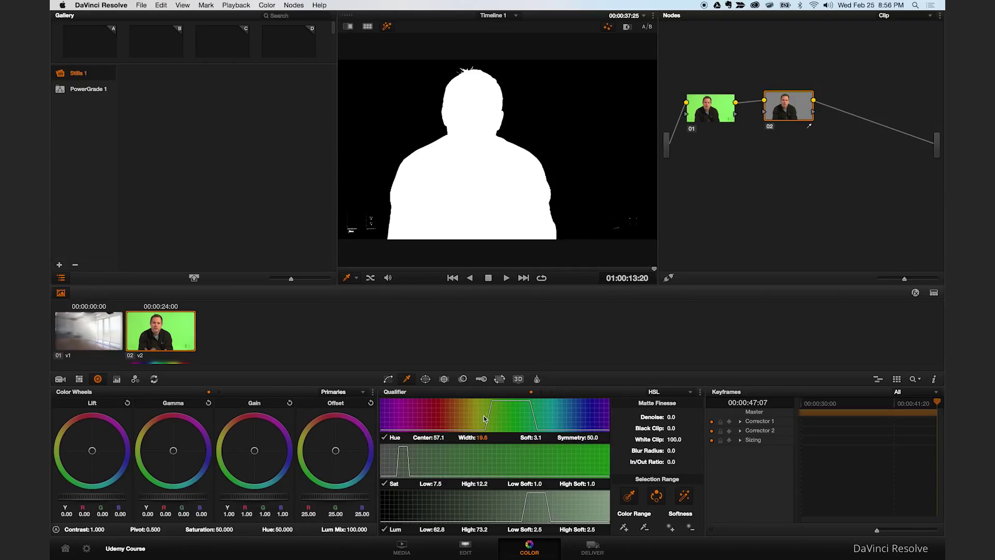
pyautogui.moveTo(499, 415); pyautogui.dragTo(513, 458)
# Lower Lum Low to 44.7 and widen the luminance range with the range picker to clear background specks
pyautogui.hotkey('shift', 'h')
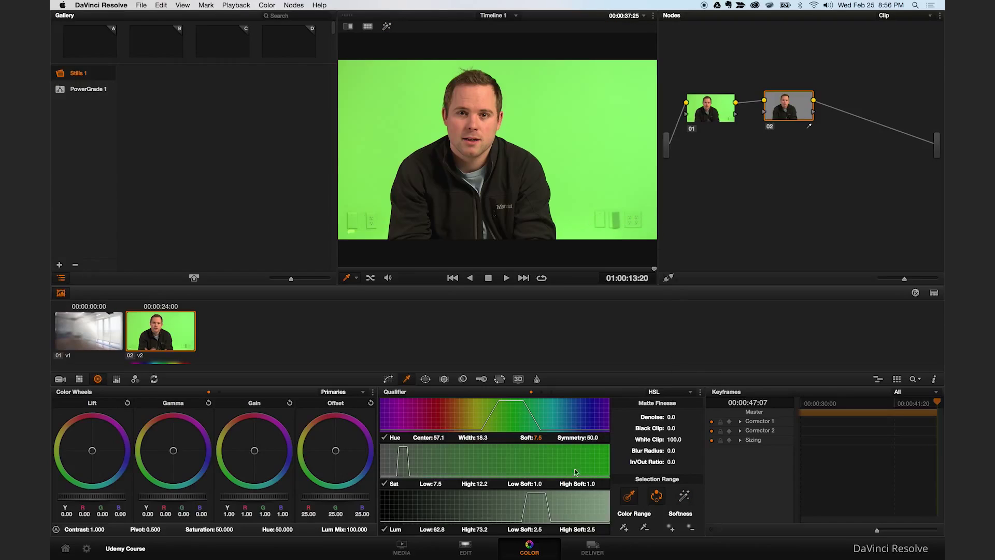
pyautogui.click(682, 502)
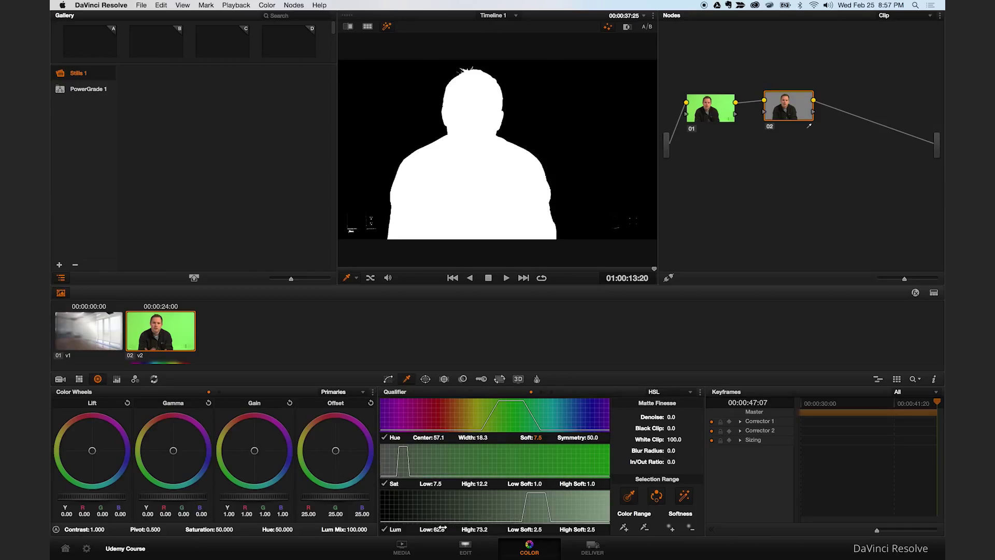
pyautogui.moveTo(439, 529); pyautogui.dragTo(415, 530)
pyautogui.click(349, 229)
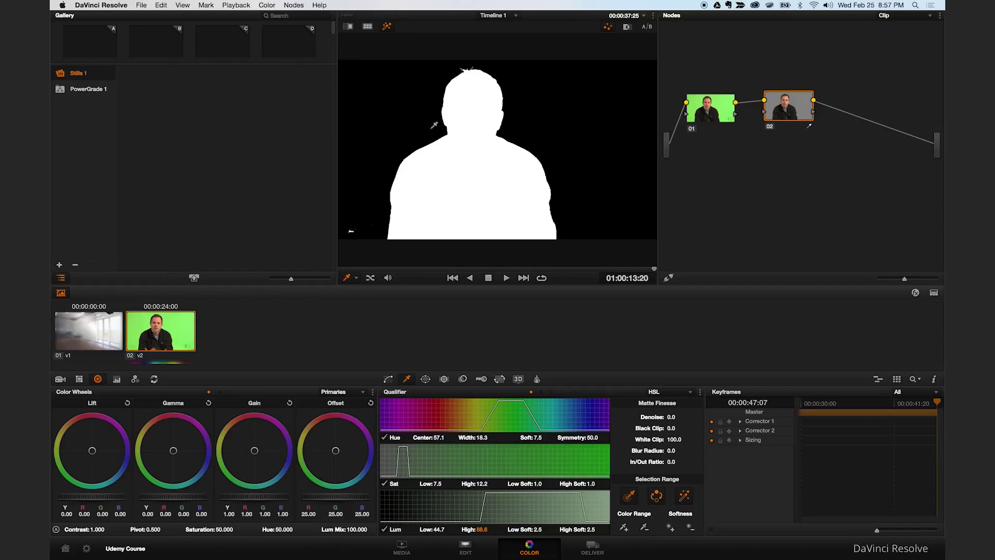
# Zoom in on the matte edges and set the Matte Finesse Blur Radius to 9.3
pyautogui.scroll(3, 449, 126)
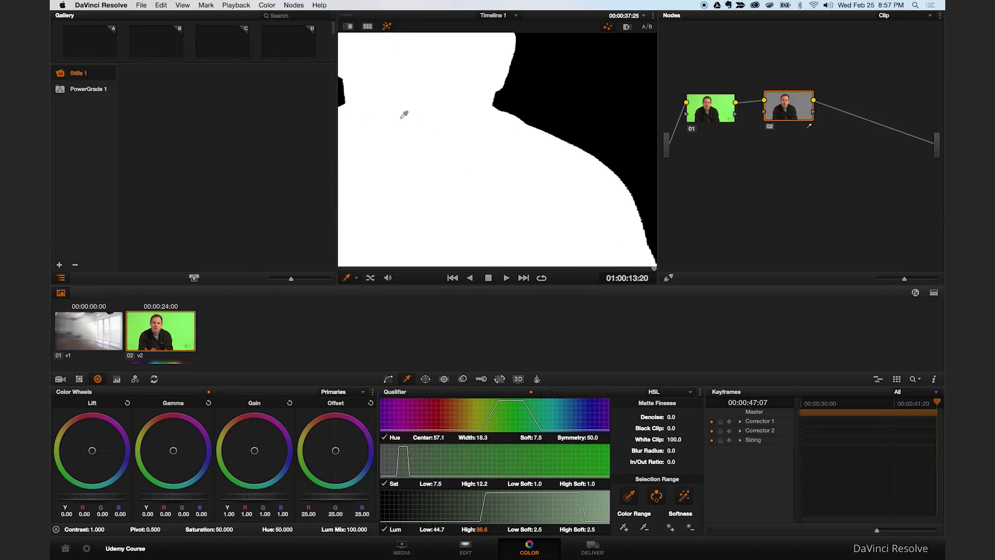
pyautogui.scroll(-3, 397, 118)
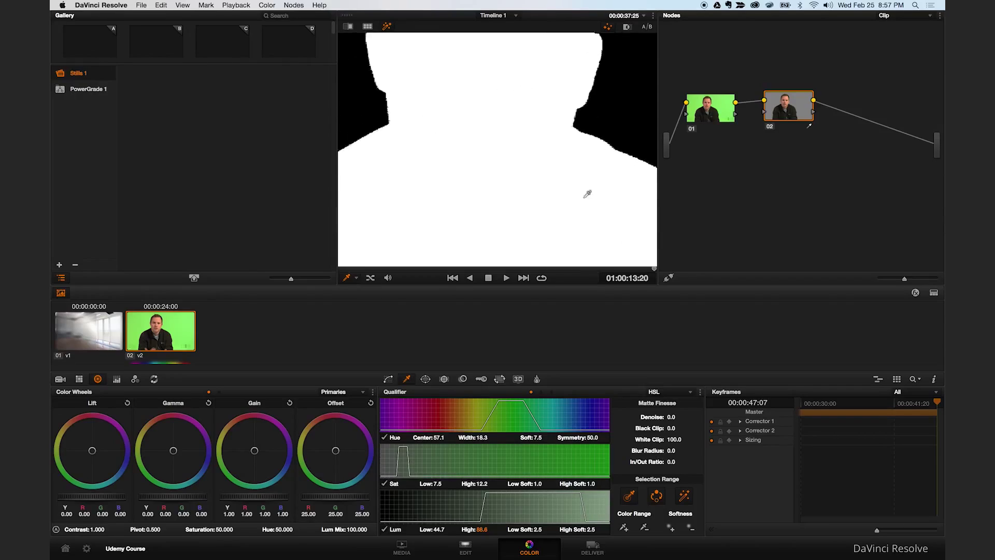
pyautogui.scroll(3, 484, 156)
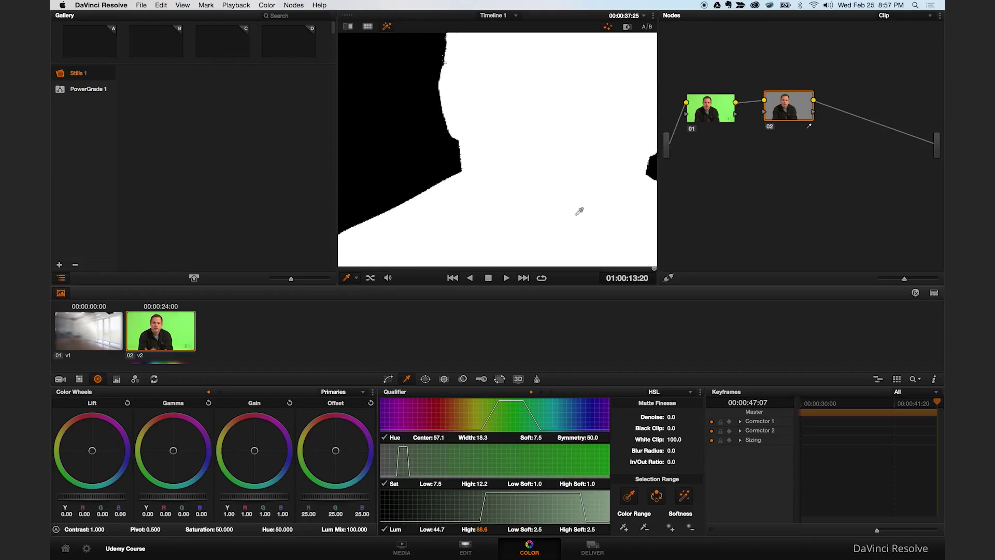
pyautogui.scroll(1, 471, 181)
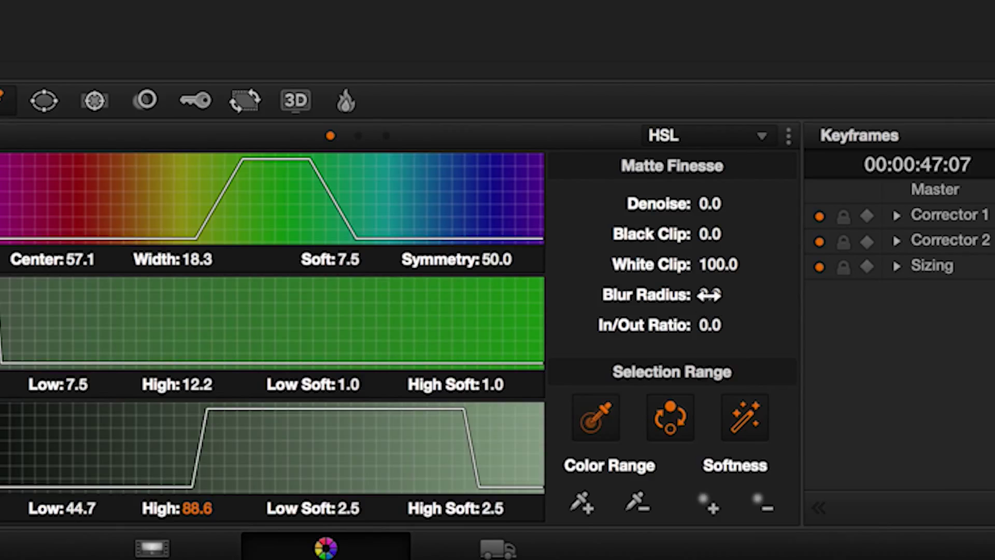
pyautogui.moveTo(709, 295); pyautogui.dragTo(727, 292)
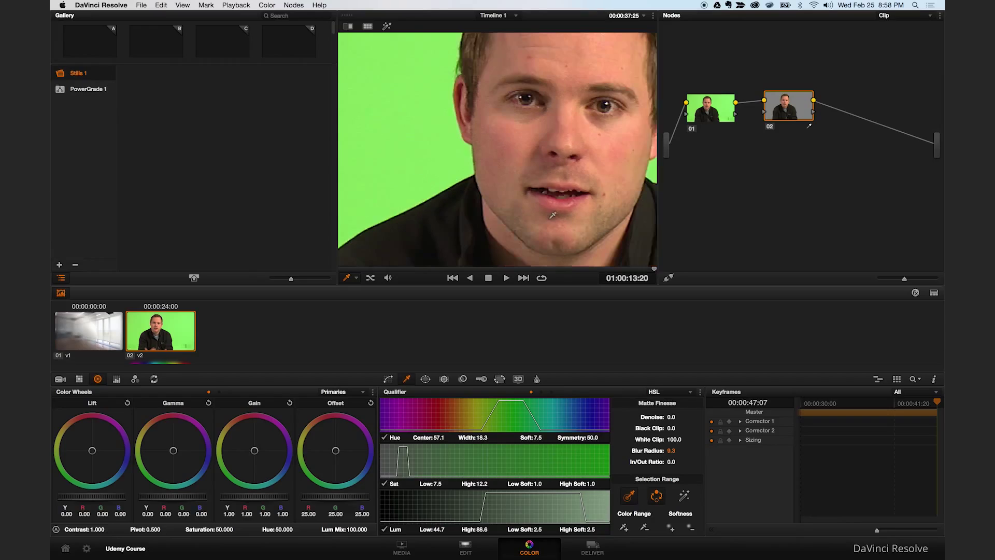
pyautogui.scroll(-2, 552, 216)
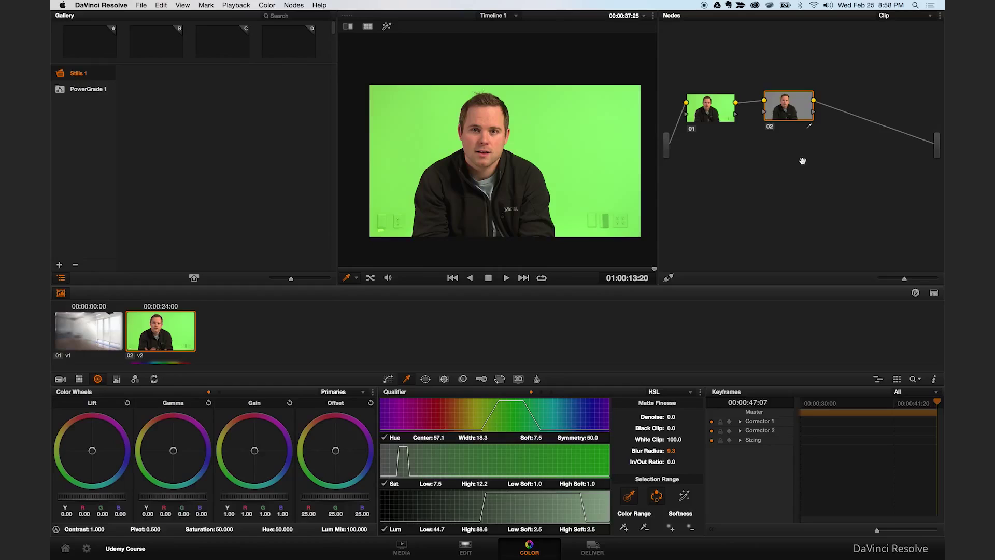
pyautogui.hotkey('shift', 'h')
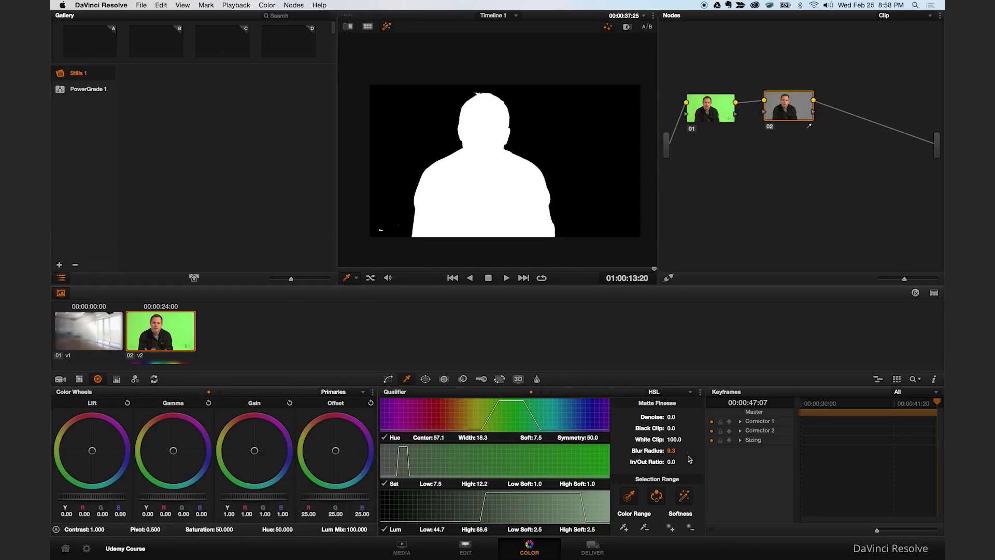
pyautogui.rightClick(833, 180)
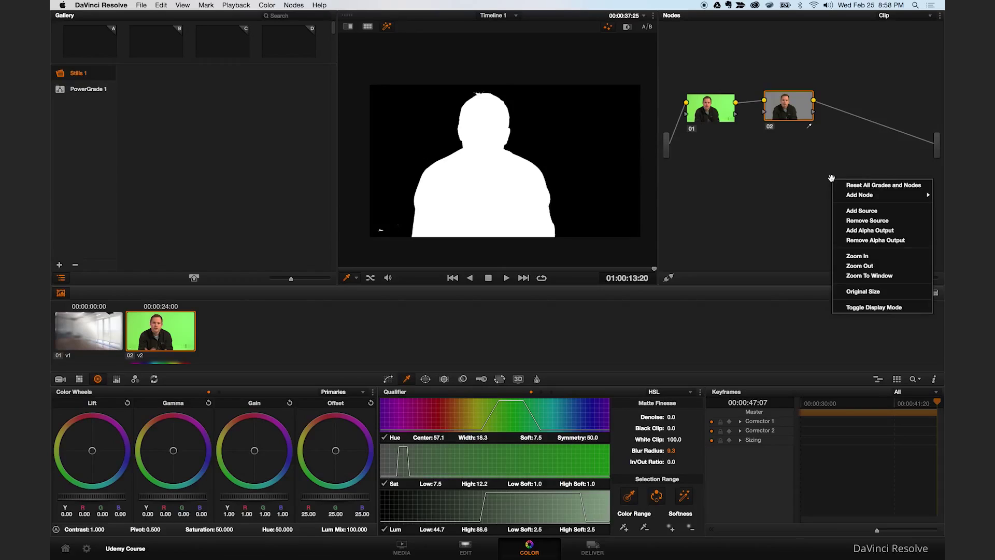
pyautogui.click(890, 231)
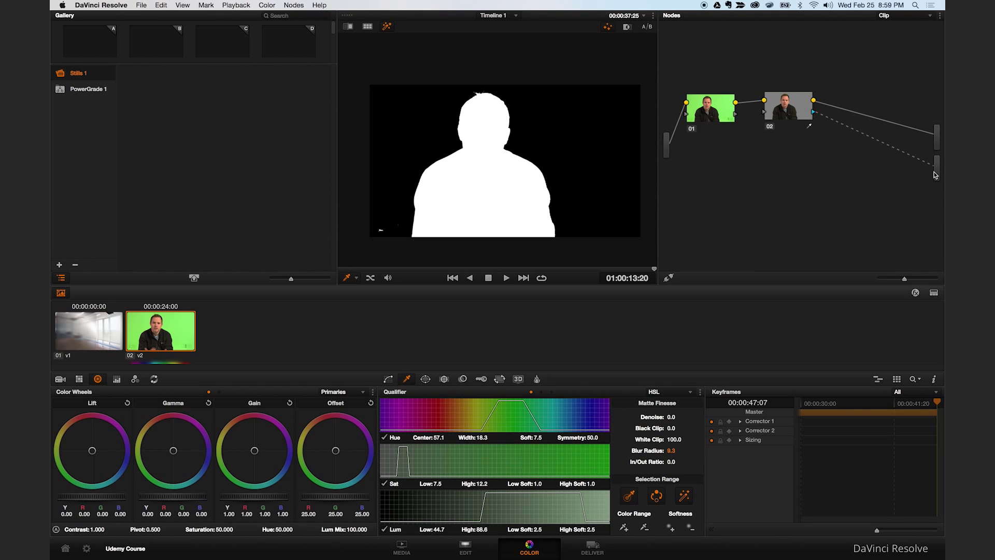
pyautogui.click(684, 496)
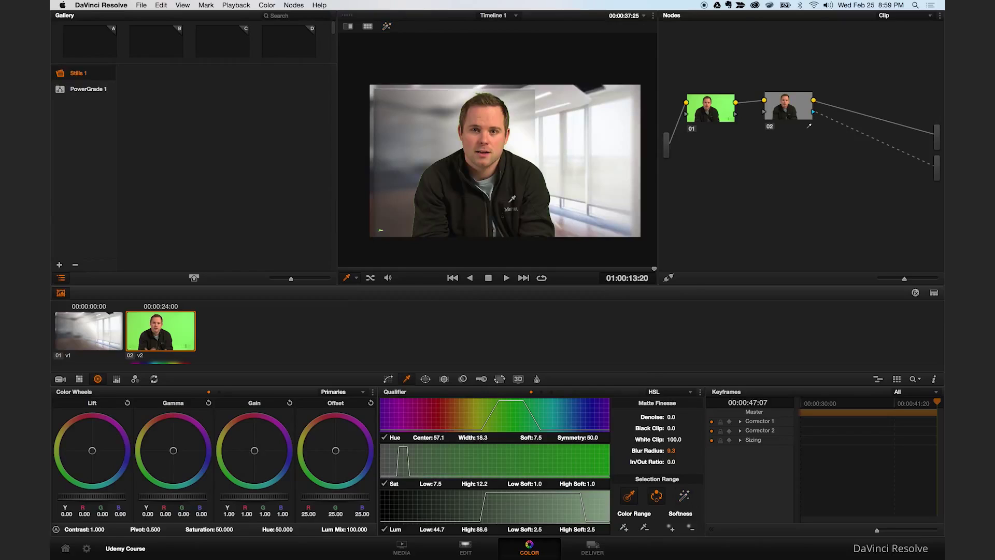
# Set the Matte Finesse In/Out Ratio to -100.0 to choke the matte edge inward
pyautogui.scroll(3, 427, 178)
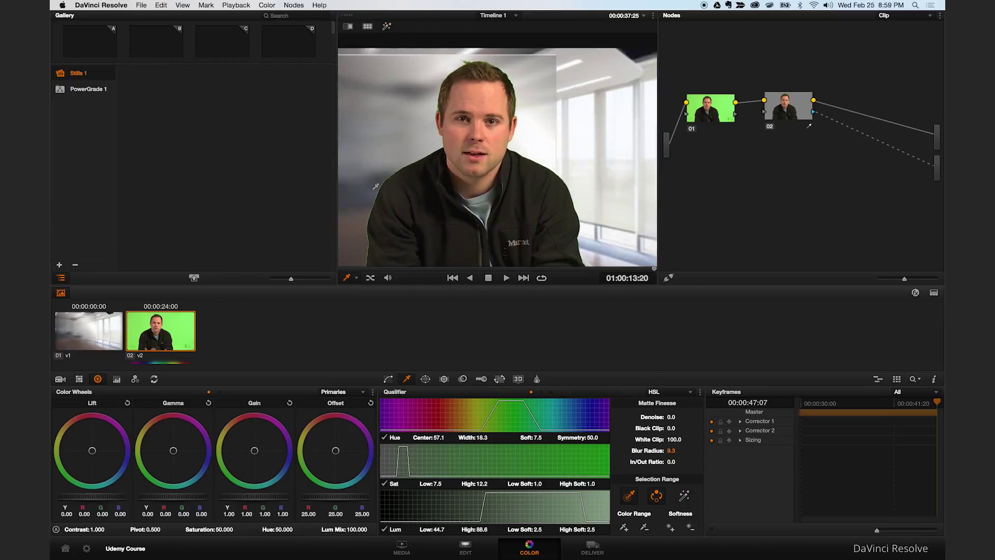
pyautogui.scroll(5, 375, 185)
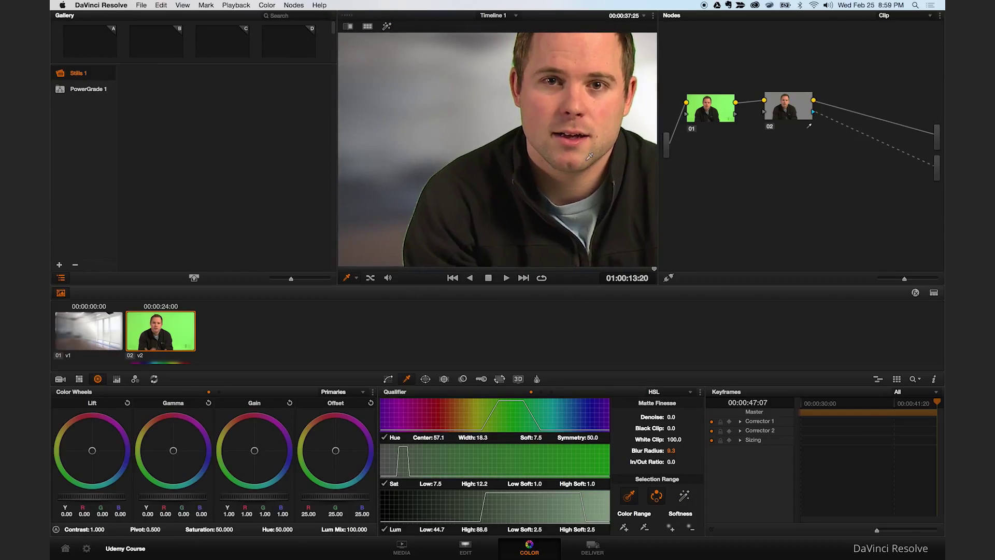
pyautogui.scroll(2, 412, 207)
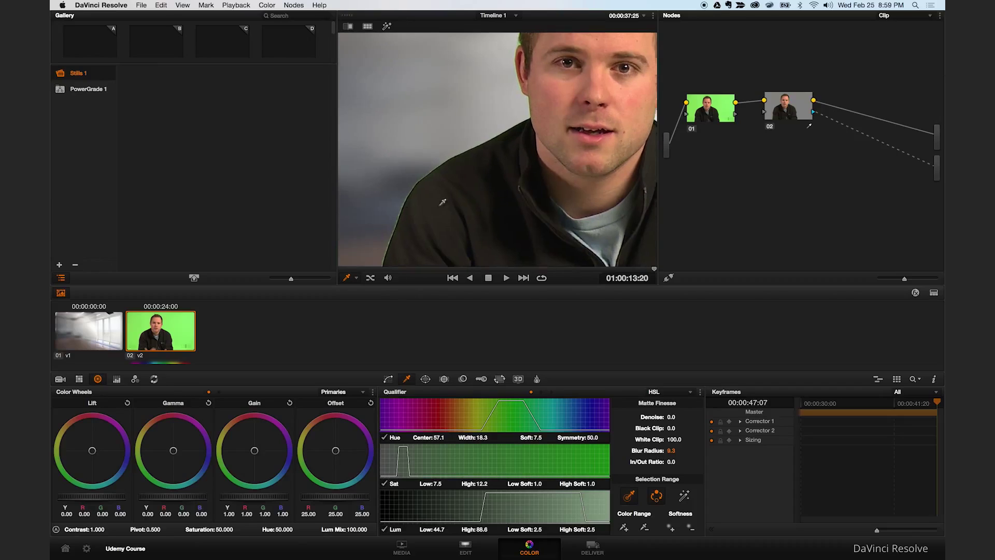
pyautogui.scroll(3, 413, 217)
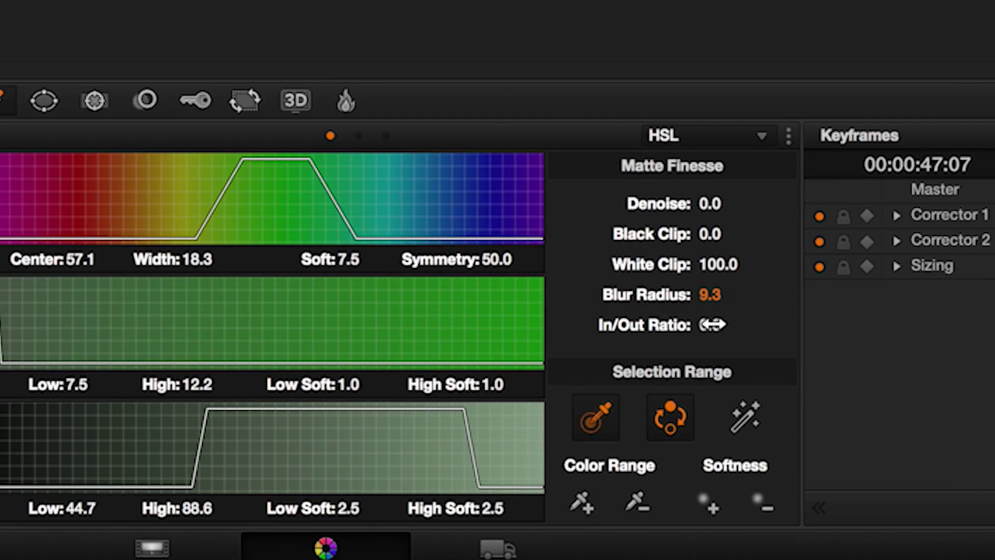
pyautogui.moveTo(712, 324); pyautogui.dragTo(685, 324)
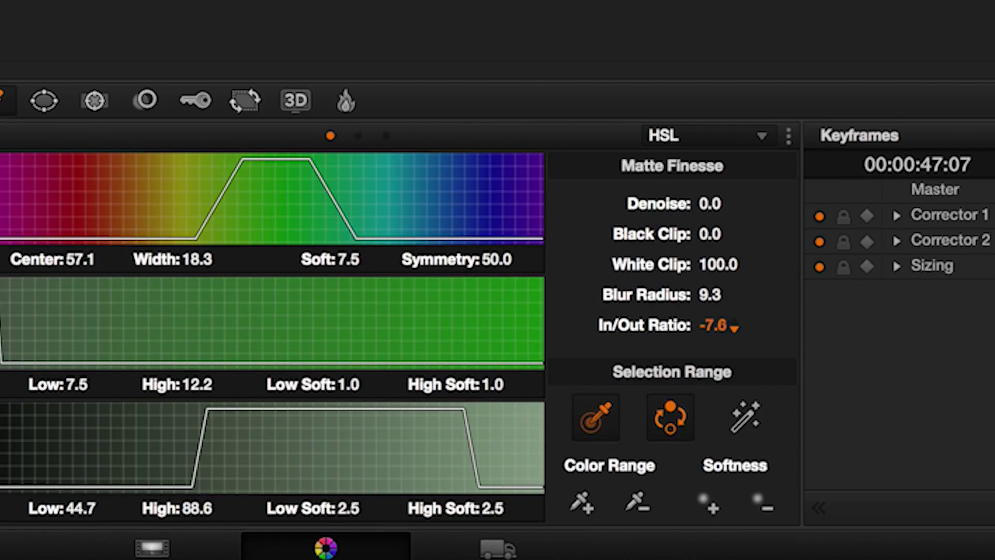
pyautogui.moveTo(712, 325); pyautogui.dragTo(746, 325)
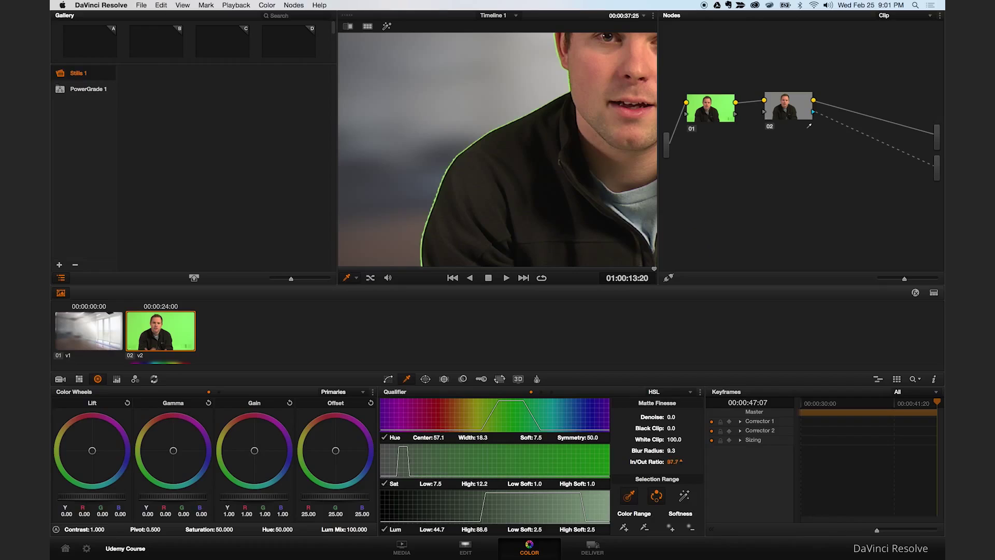
pyautogui.moveTo(673, 461); pyautogui.dragTo(682, 461)
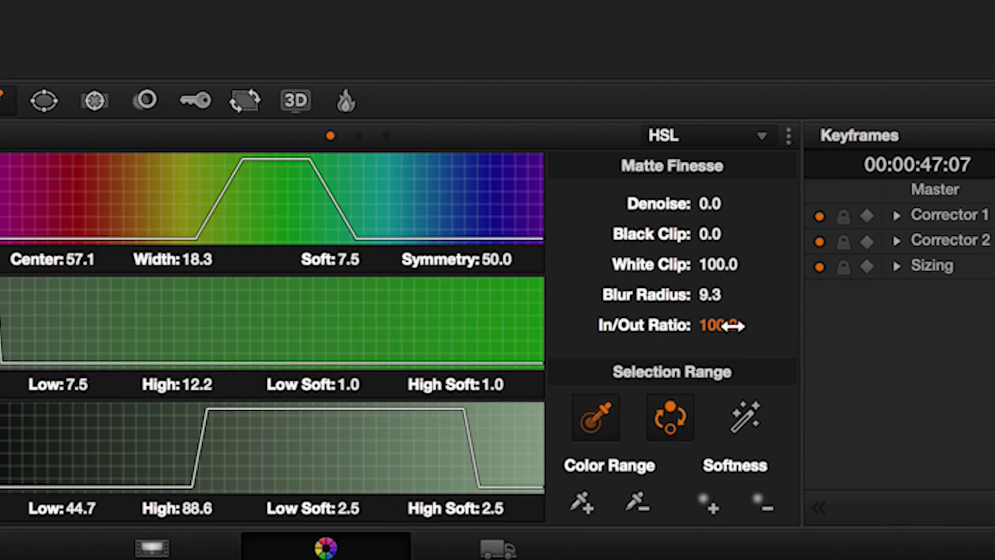
pyautogui.moveTo(732, 326); pyautogui.dragTo(692, 326)
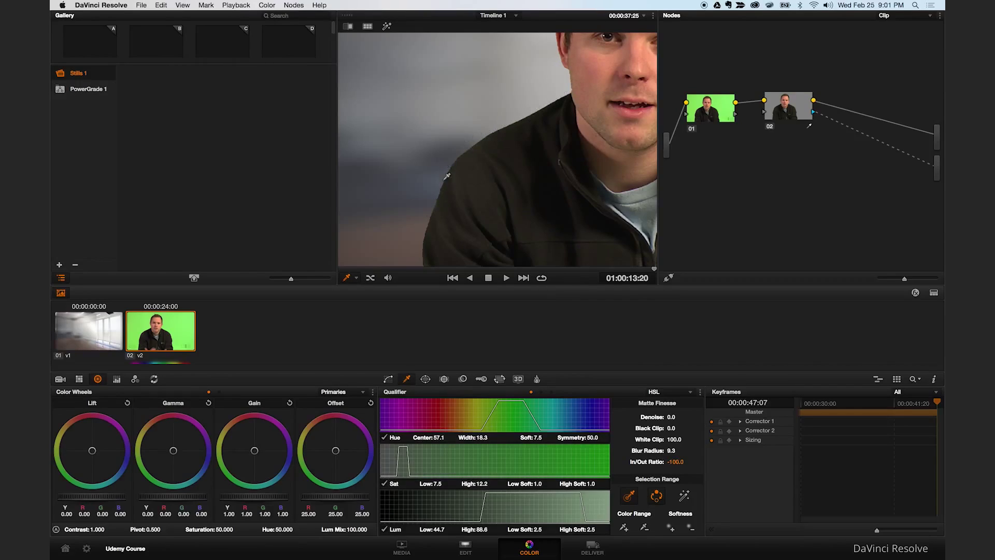
pyautogui.scroll(-3, 466, 193)
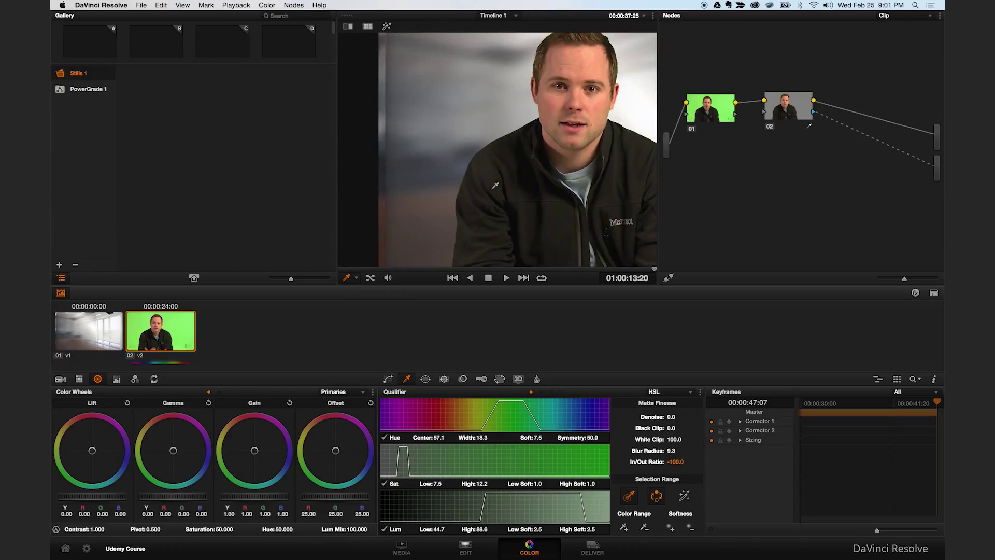
pyautogui.scroll(-4, 494, 185)
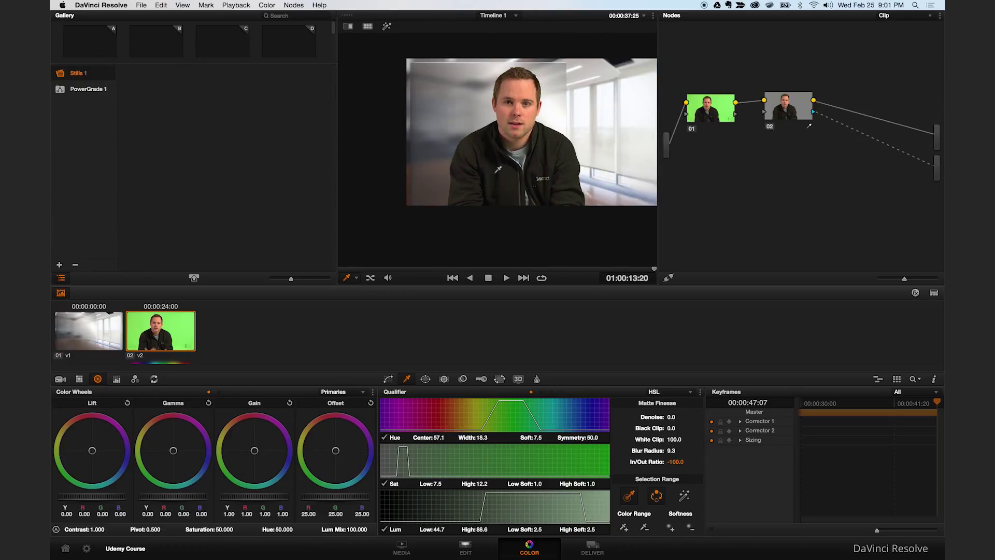
pyautogui.hscroll(3, 497, 169)
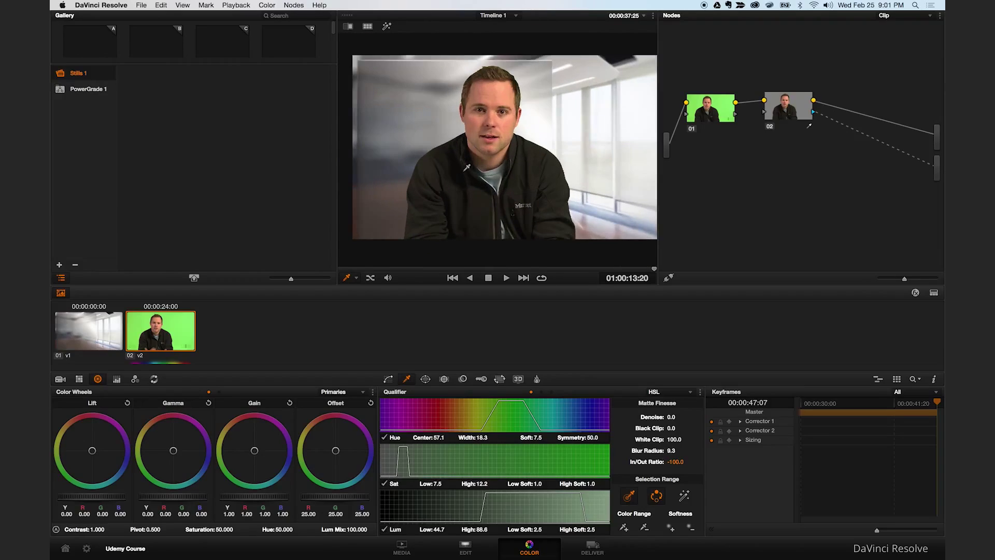
pyautogui.scroll(5, 456, 102)
pyautogui.scroll(-3, 432, 95)
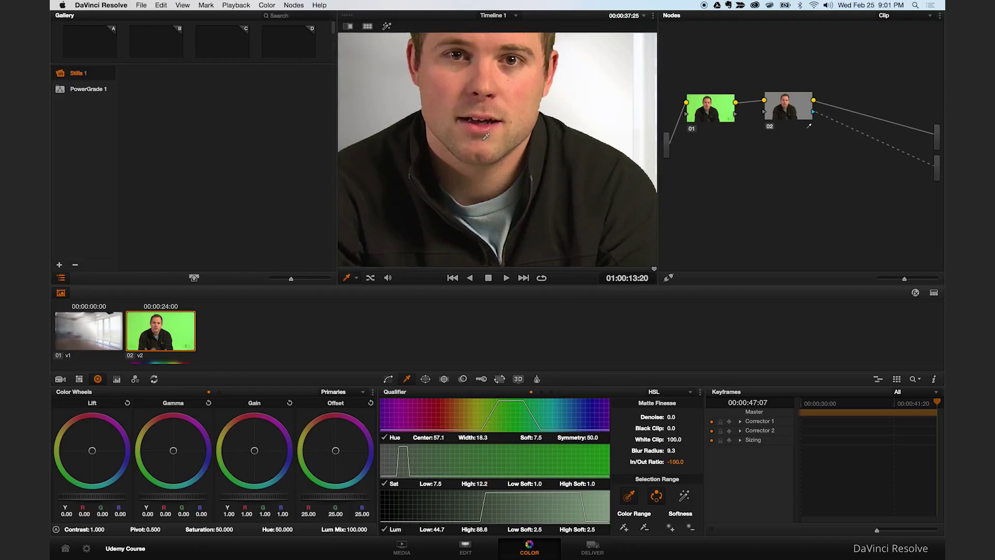
pyautogui.scroll(-5, 531, 176)
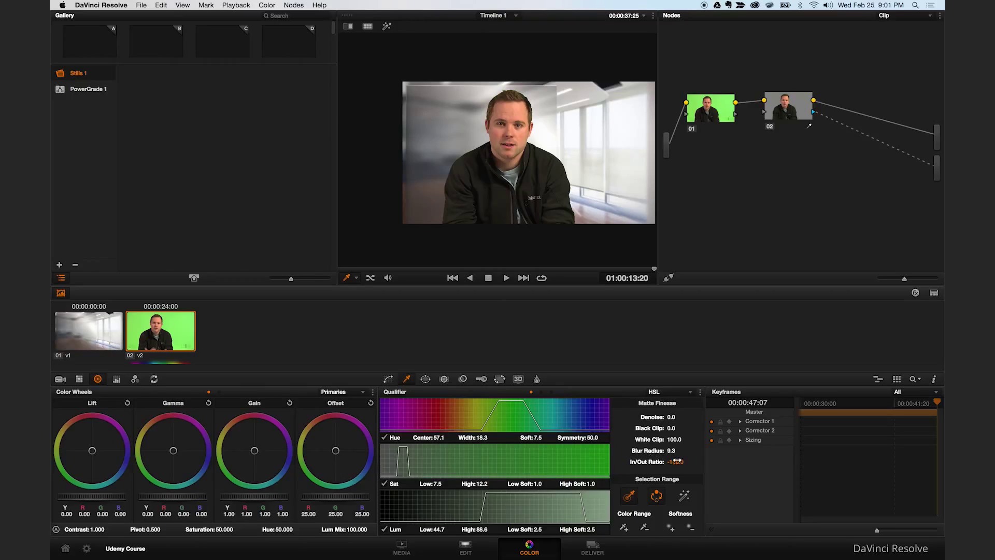
pyautogui.moveTo(674, 462); pyautogui.dragTo(684, 461)
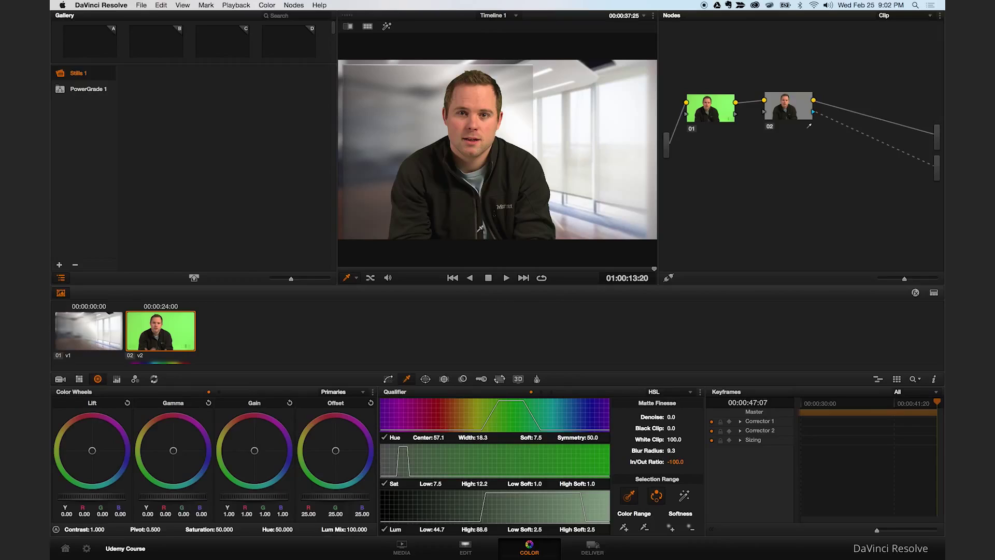
# Set the clip's Input Sizing to Pan 629.500, Zoom 0.850 and Tilt -92.000
pyautogui.click(500, 379)
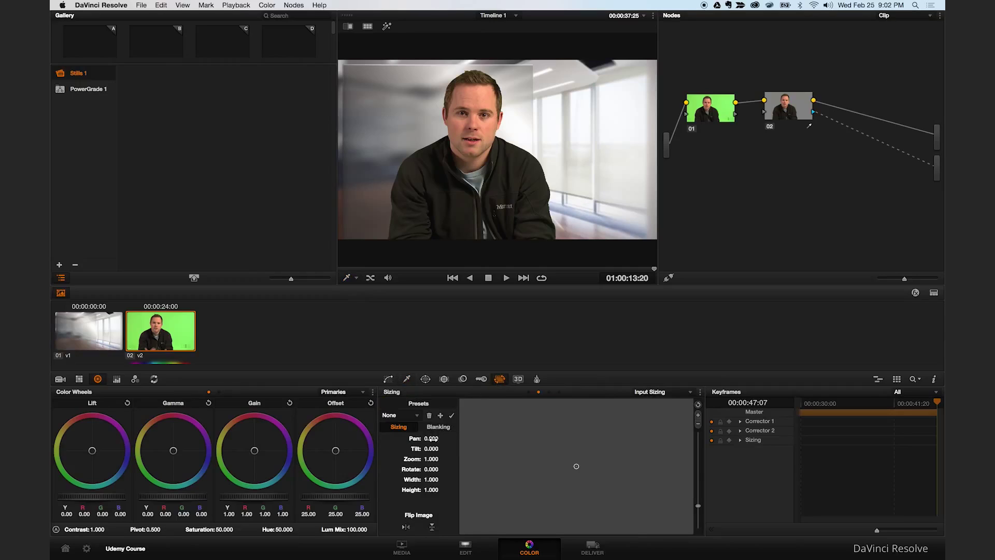
pyautogui.moveTo(431, 437)
pyautogui.mouseDown()
pyautogui.moveTo(586, 438)
pyautogui.moveTo(436, 447)
pyautogui.mouseUp()
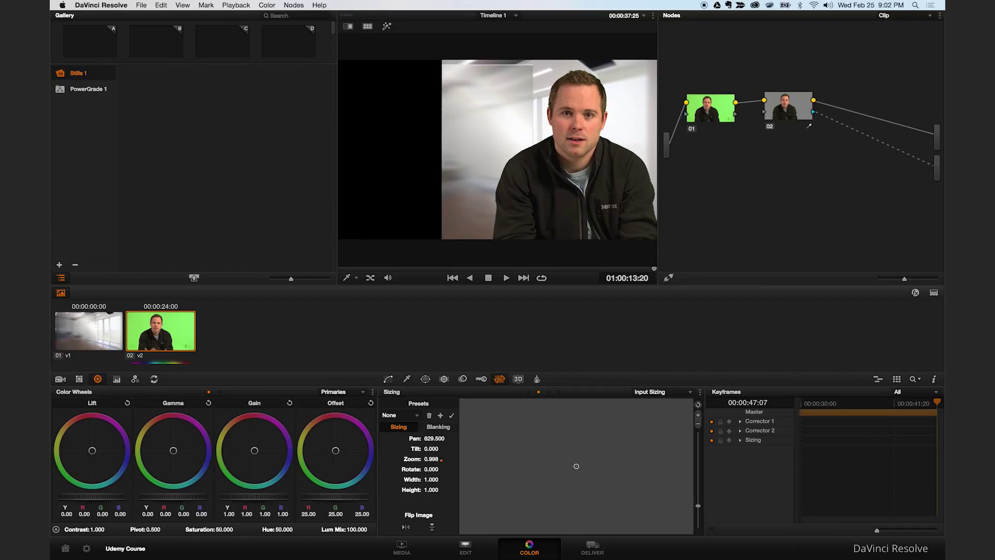
pyautogui.moveTo(441, 459); pyautogui.dragTo(431, 459)
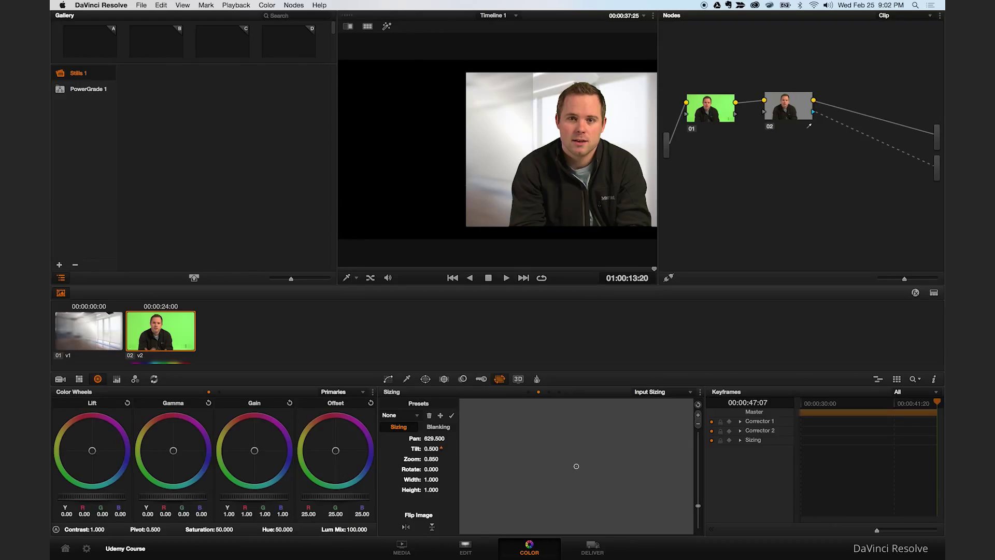
pyautogui.moveTo(441, 447); pyautogui.dragTo(446, 448)
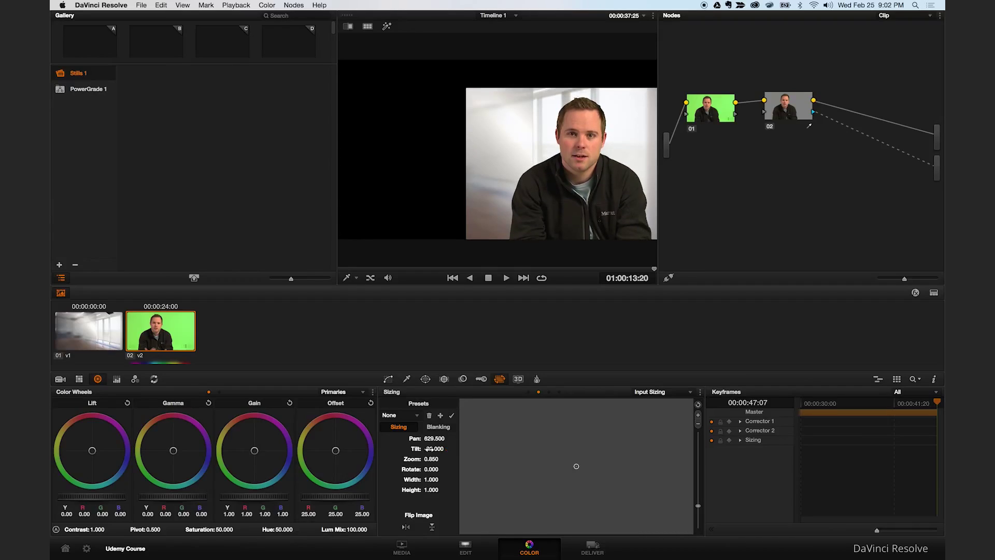
pyautogui.scroll(-2, 465, 210)
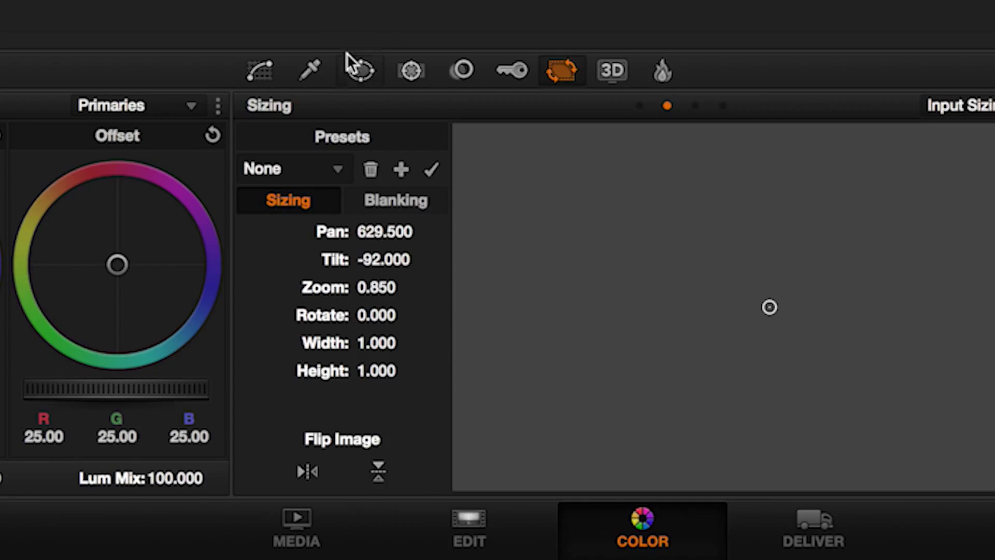
# Enable a rectangular power window and drag its top, bottom, left and right edges to box in the resized presenter
pyautogui.click(353, 73)
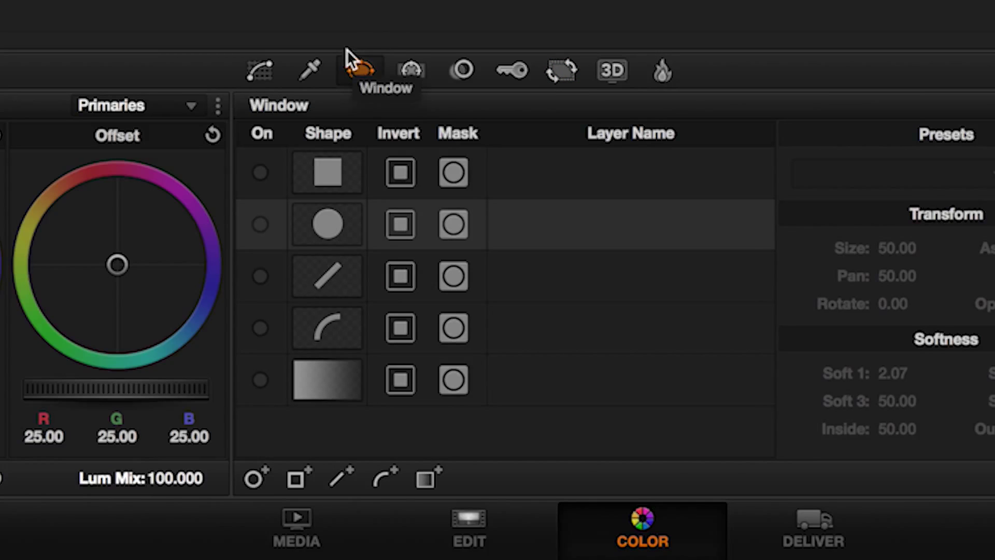
pyautogui.click(263, 174)
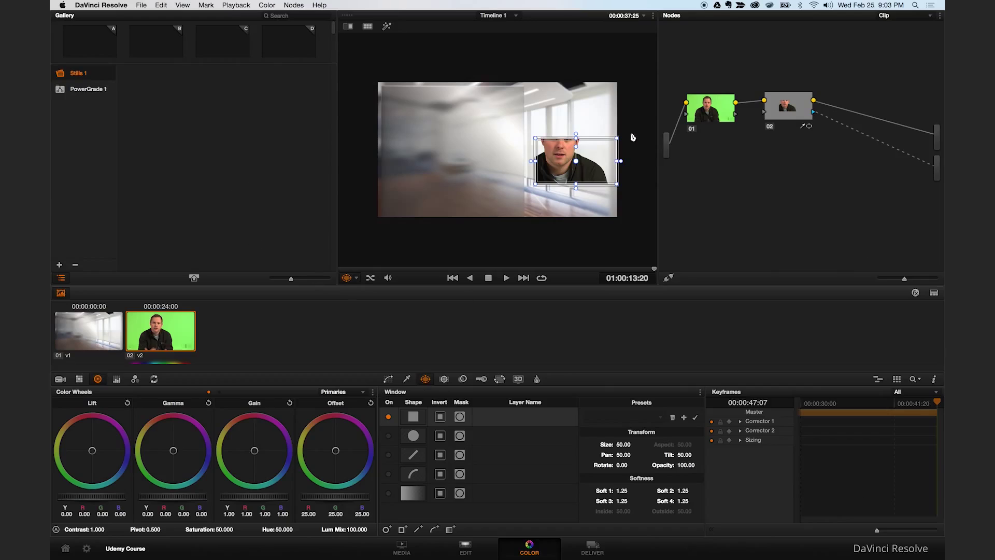
pyautogui.moveTo(576, 135); pyautogui.dragTo(577, 98)
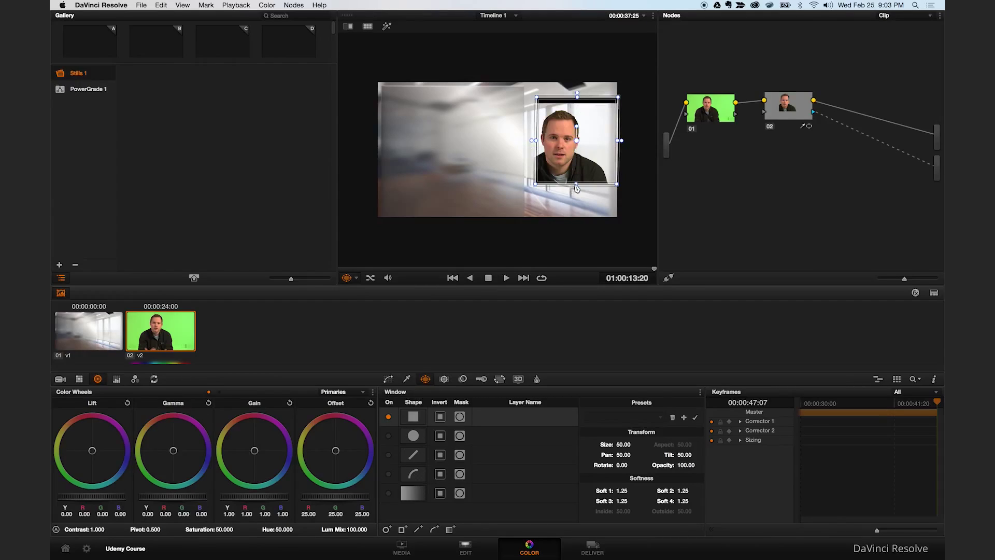
pyautogui.moveTo(576, 188); pyautogui.dragTo(573, 225)
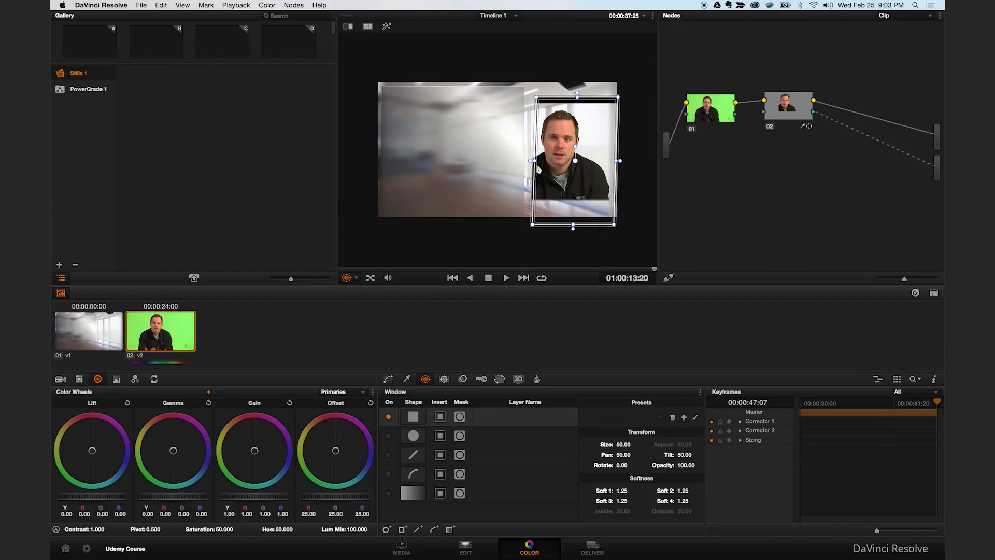
pyautogui.moveTo(536, 165); pyautogui.dragTo(518, 166)
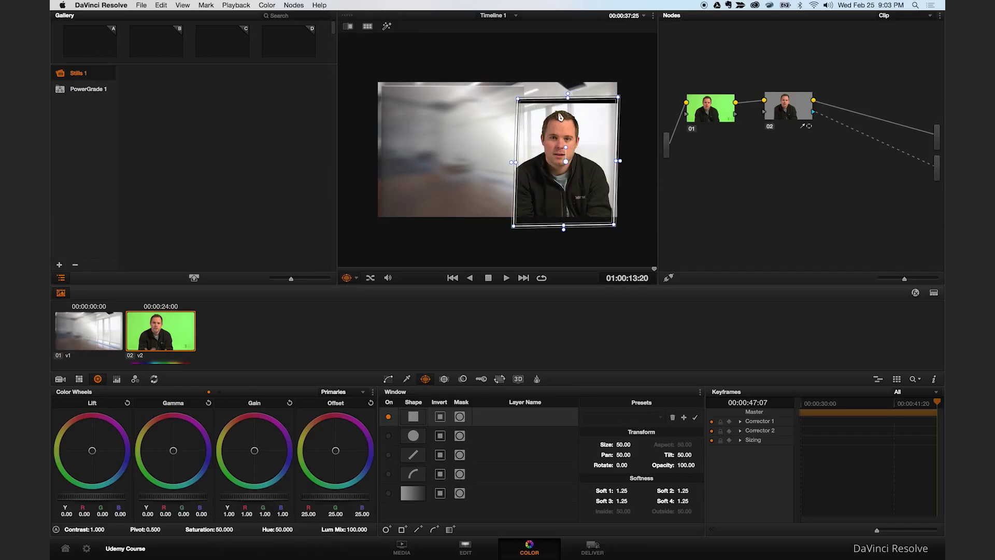
pyautogui.moveTo(570, 99); pyautogui.dragTo(556, 117)
pyautogui.moveTo(516, 167); pyautogui.dragTo(492, 168)
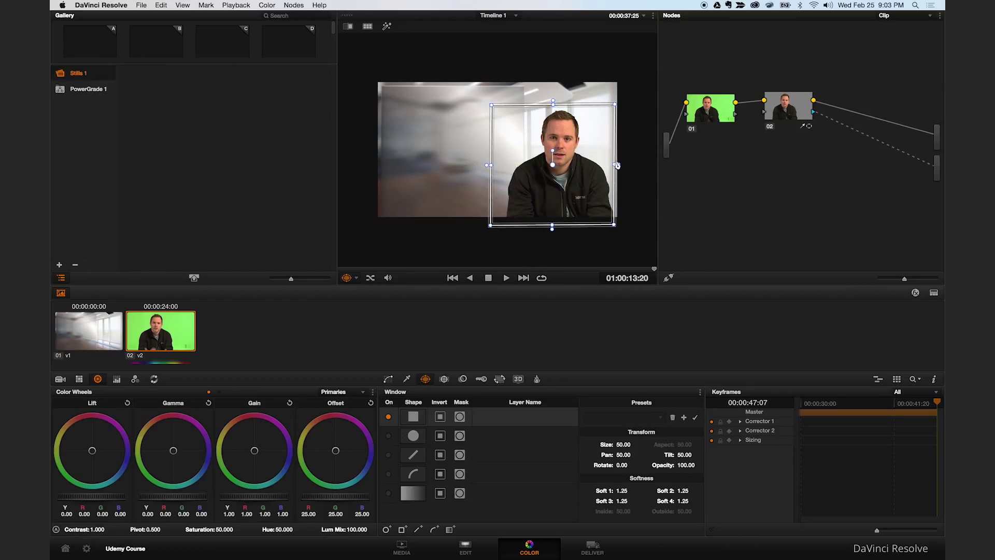
pyautogui.moveTo(620, 166); pyautogui.dragTo(626, 166)
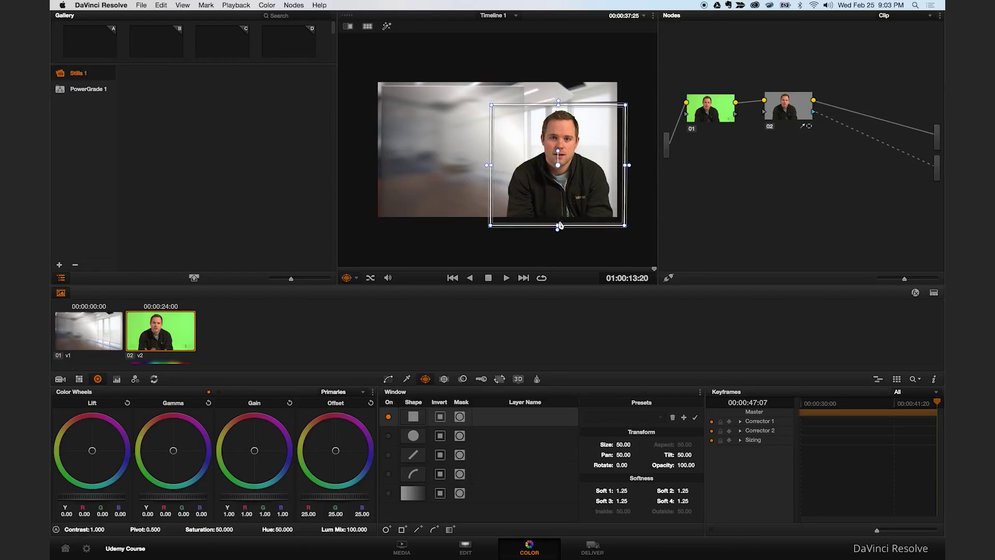
pyautogui.moveTo(558, 228); pyautogui.dragTo(558, 236)
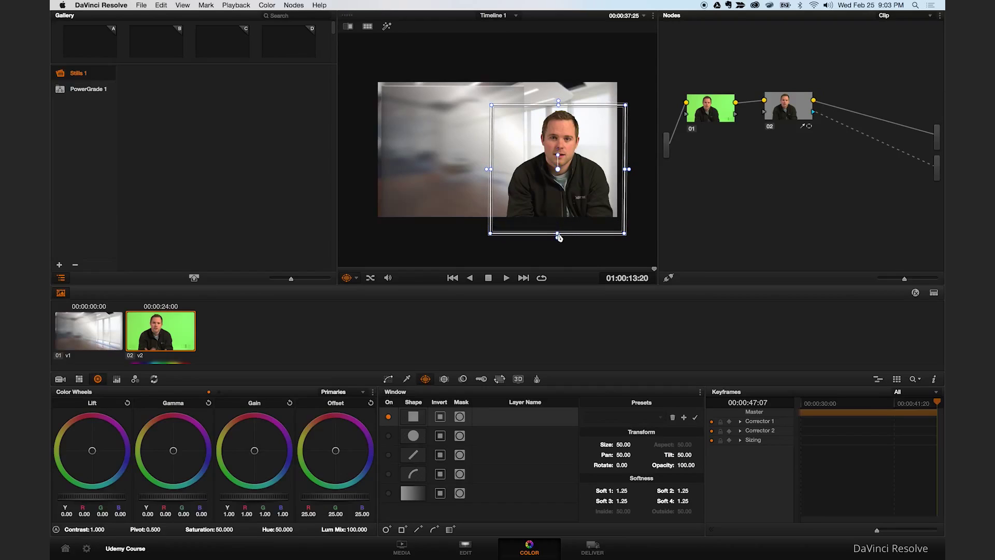
pyautogui.moveTo(559, 105); pyautogui.dragTo(588, 114)
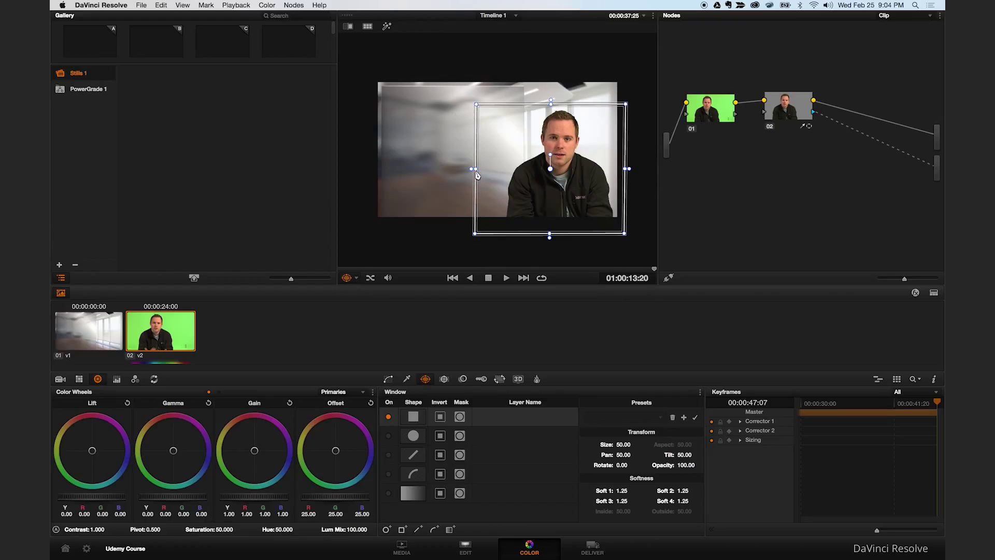
# Narrow the rectangle window's left edge, then ease it slightly back out beside the presenter
pyautogui.moveTo(478, 175); pyautogui.dragTo(491, 172)
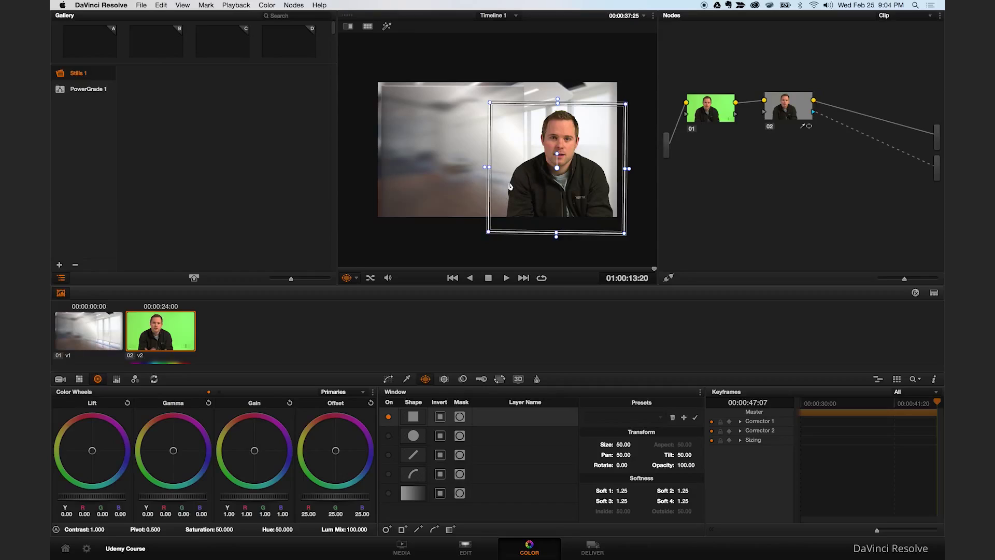
pyautogui.moveTo(488, 168)
pyautogui.mouseDown()
pyautogui.moveTo(475, 169)
pyautogui.moveTo(483, 173)
pyautogui.mouseUp()
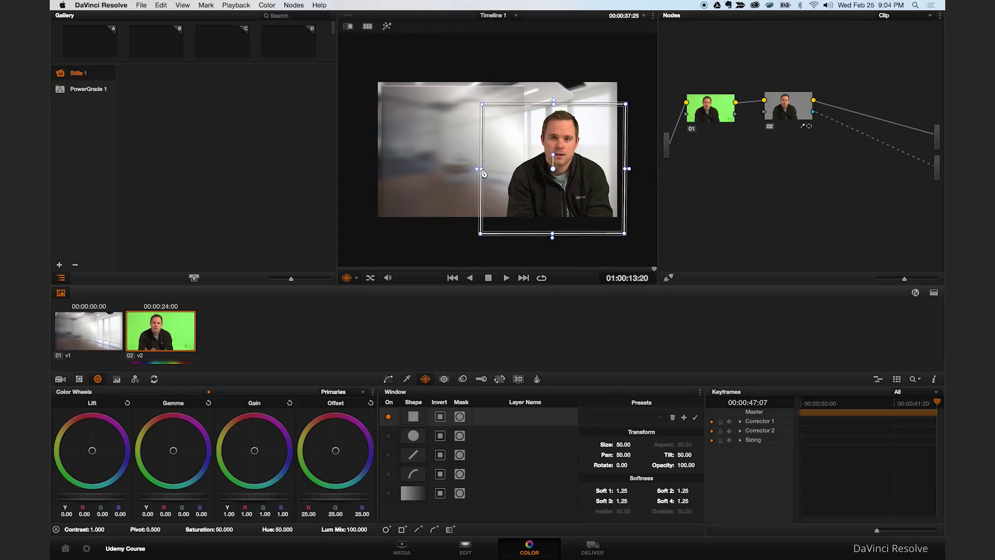
pyautogui.click(388, 380)
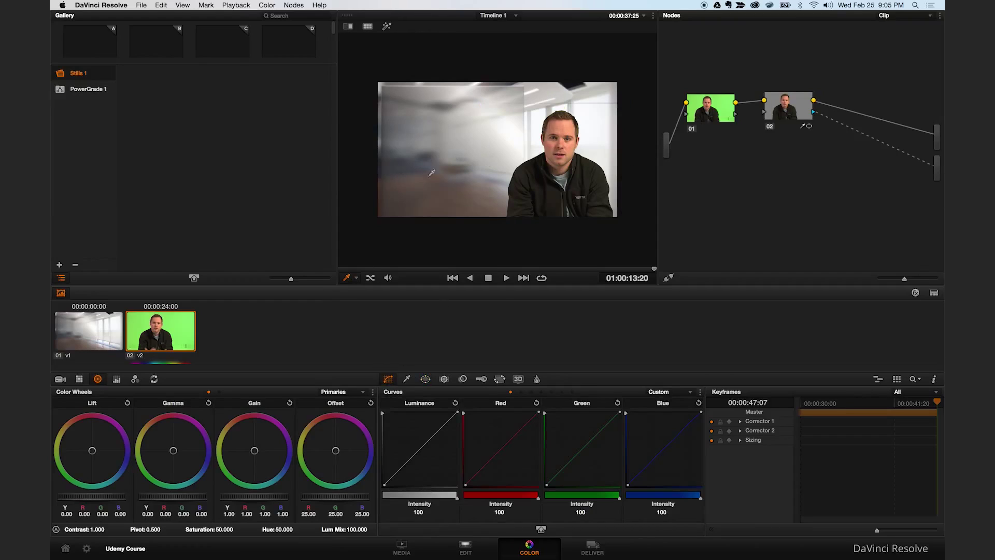